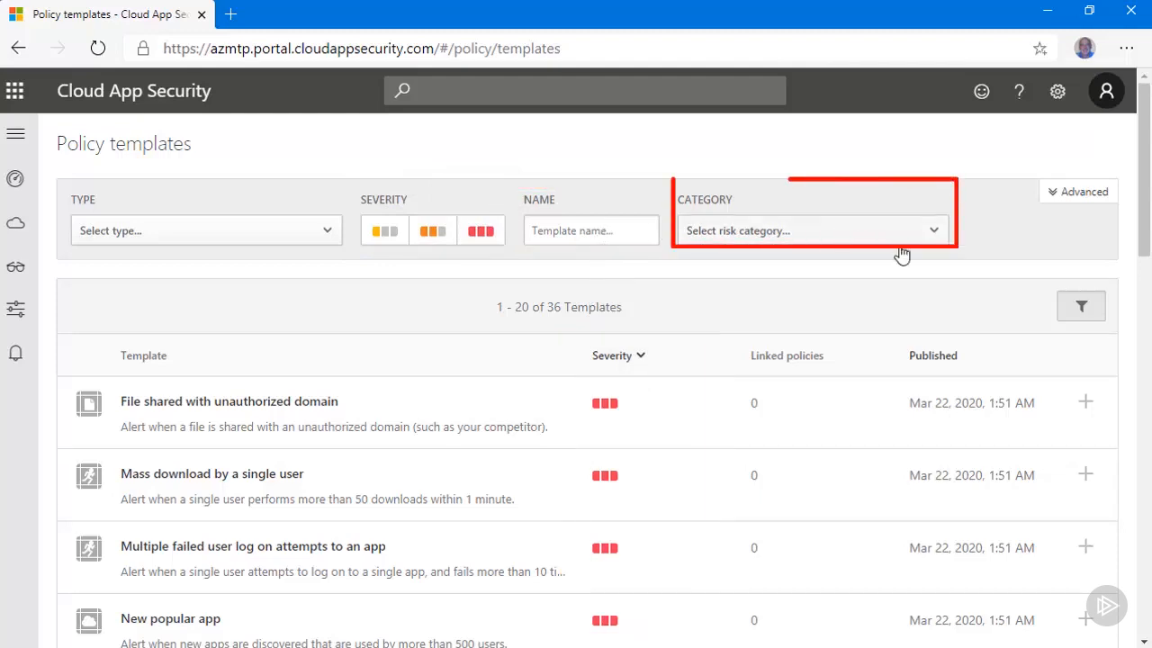
Step: View the available risk categories for policy templates, and hide and restore the filter bar
left_click(946, 236)
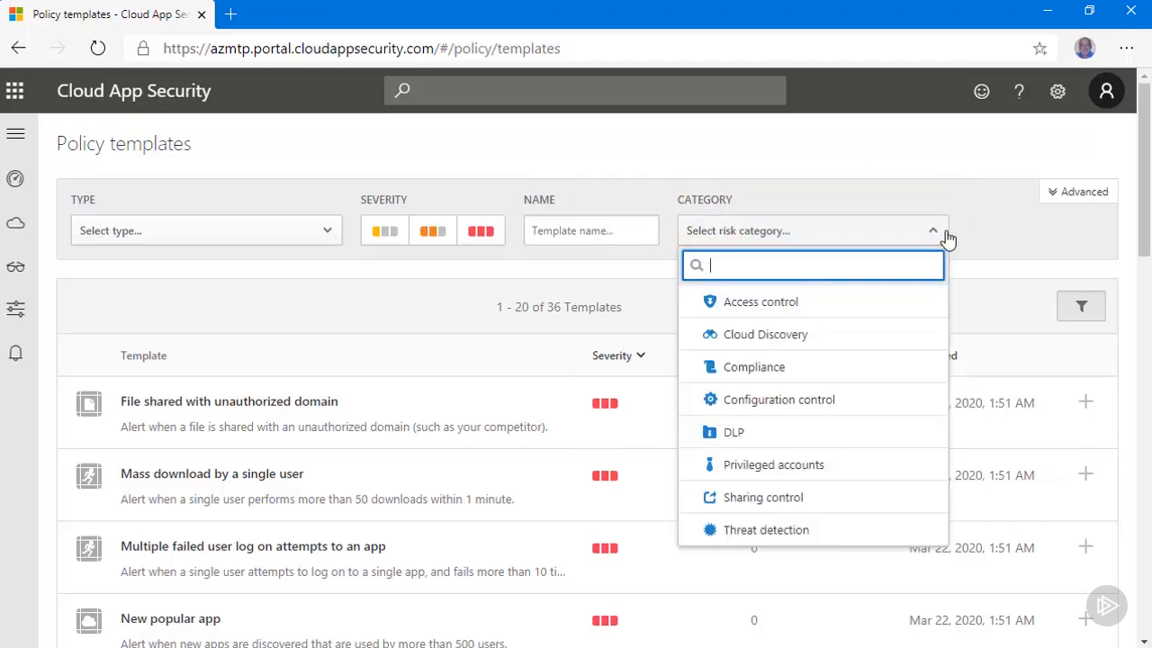
left_click(1053, 238)
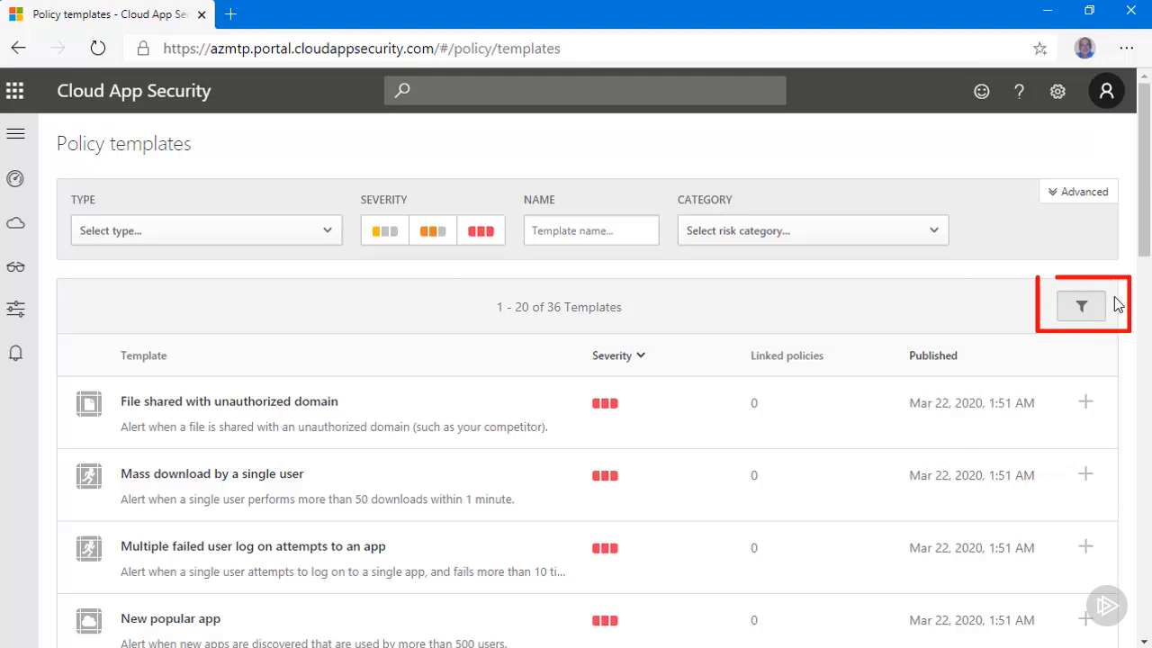
left_click(1087, 308)
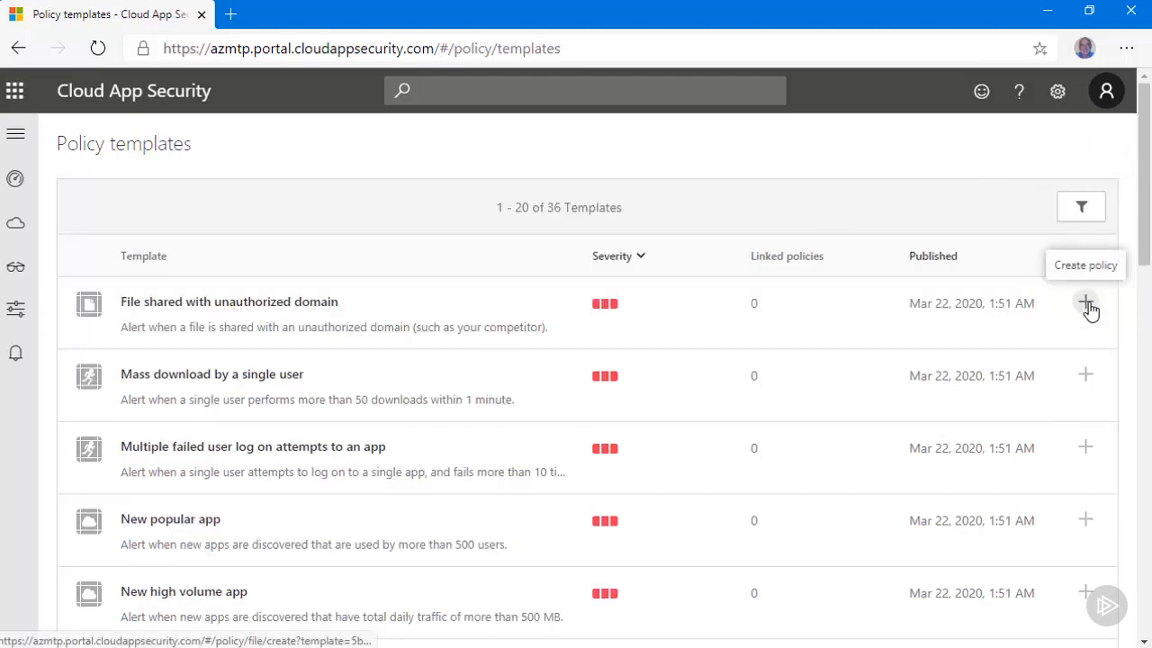
left_click(1079, 208)
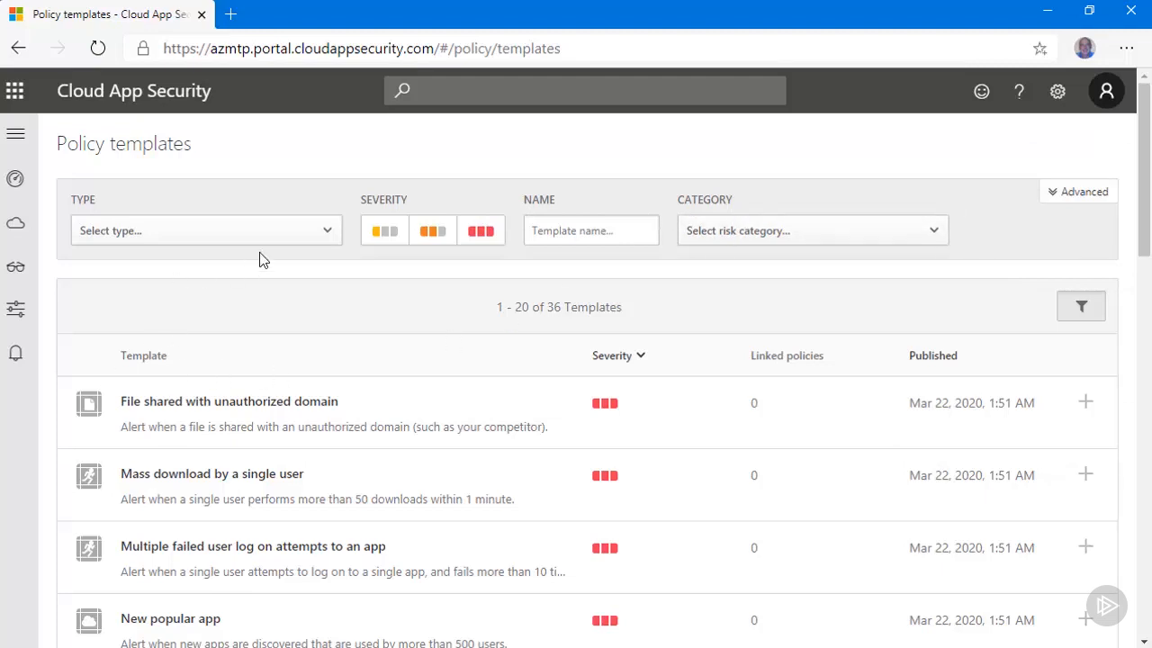
Step: Filter the policy templates by the Access policy and Activity policy types and review the matching templates
left_click(326, 239)
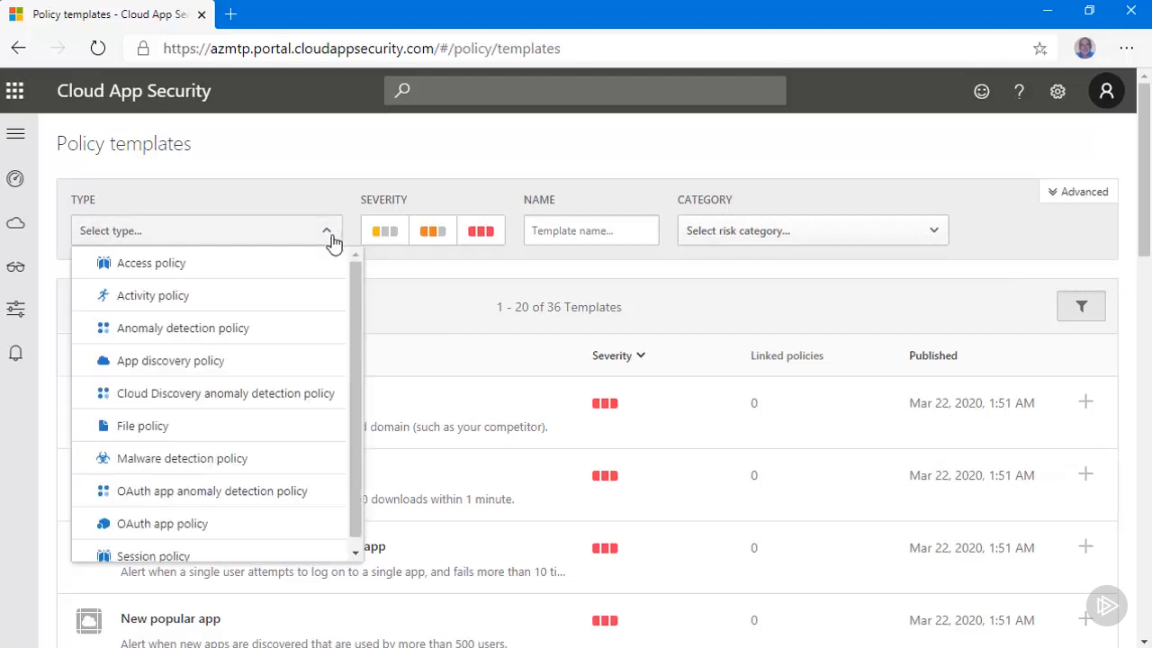
left_click(268, 270)
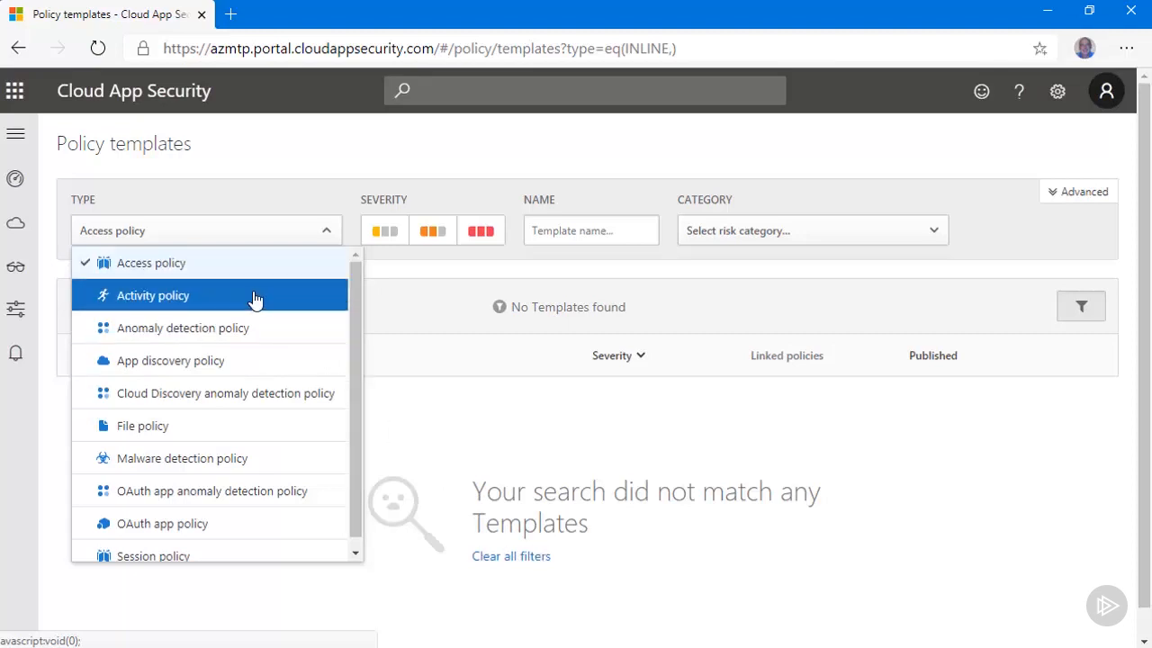
left_click(254, 298)
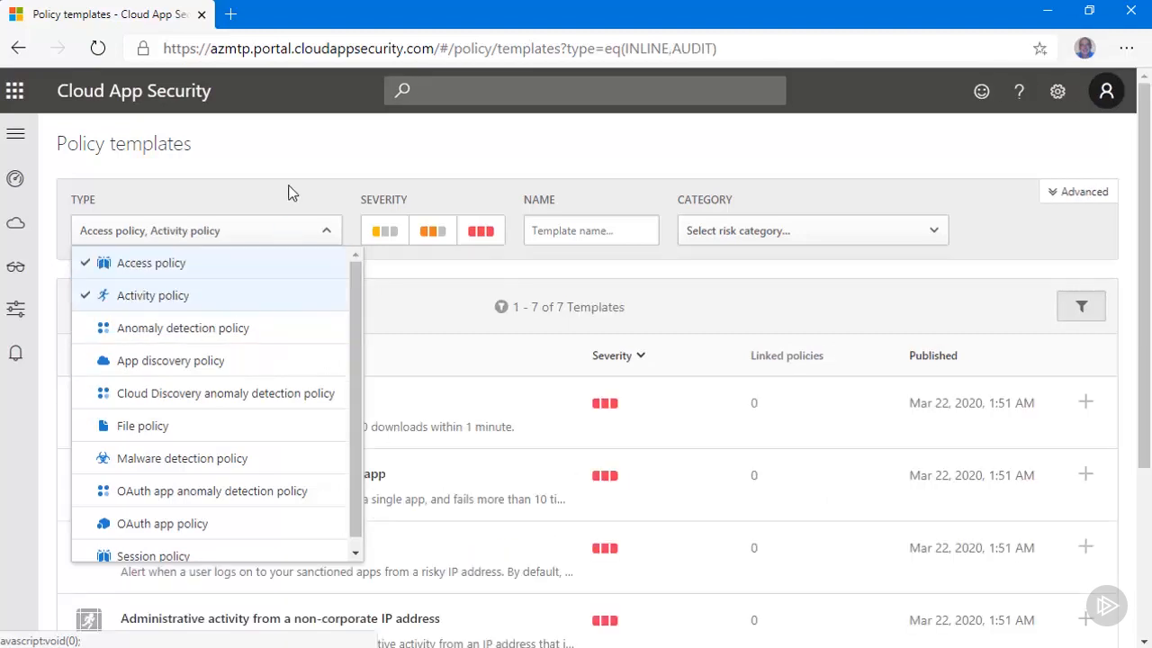
left_click(427, 209)
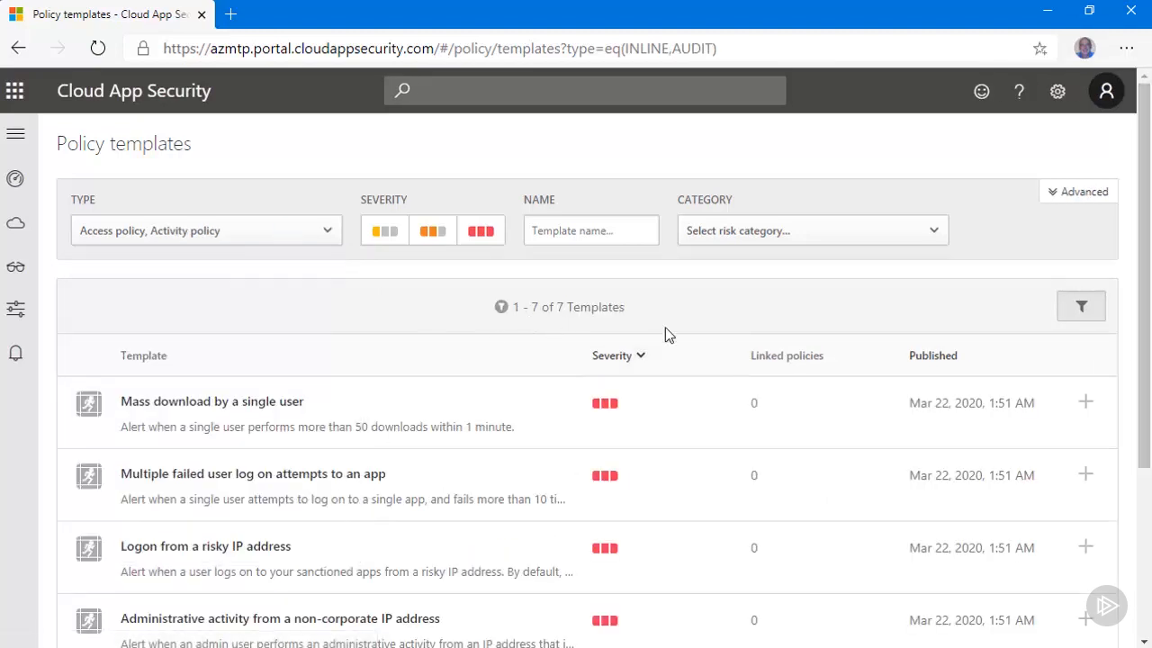
left_click_drag(1143, 392, 1144, 563)
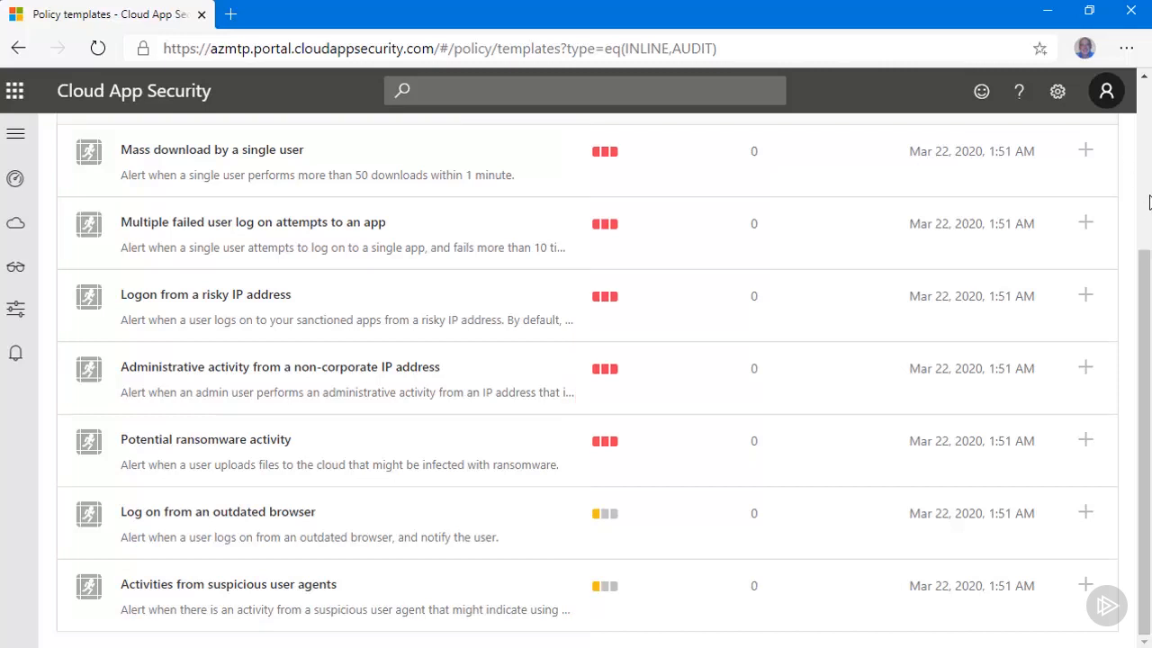
scroll(1145, 107, "up", 1)
scroll(1145, 106, "up", 3)
Step: Change the template type filter to File policy only and review the file policy templates
left_click(327, 231)
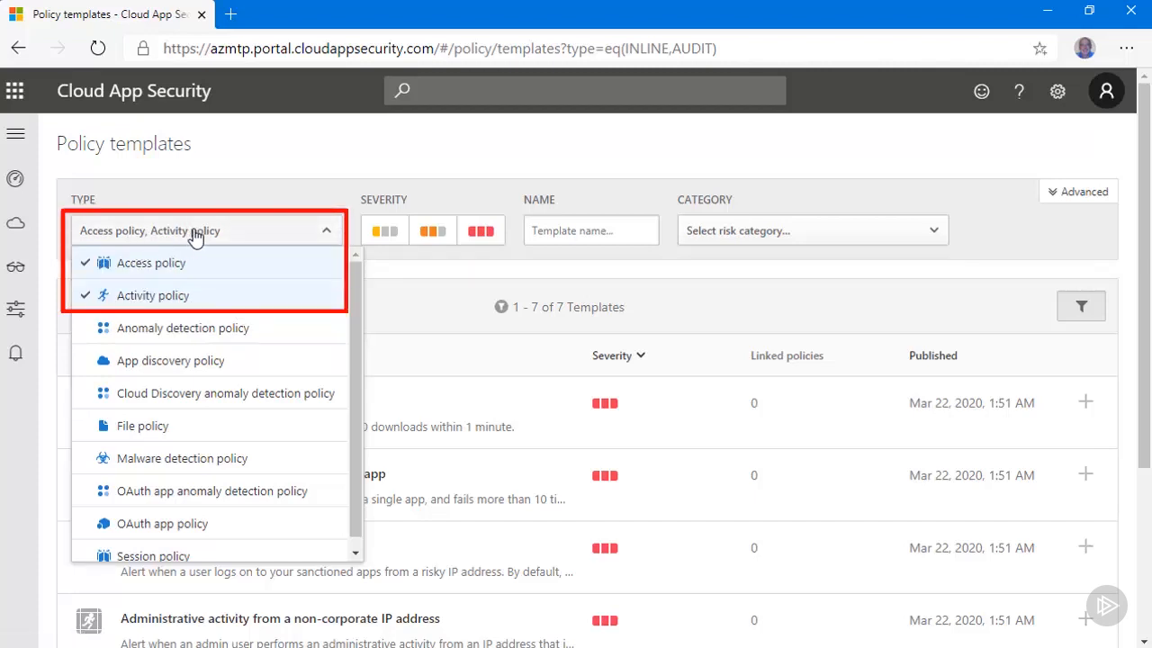
left_click(85, 264)
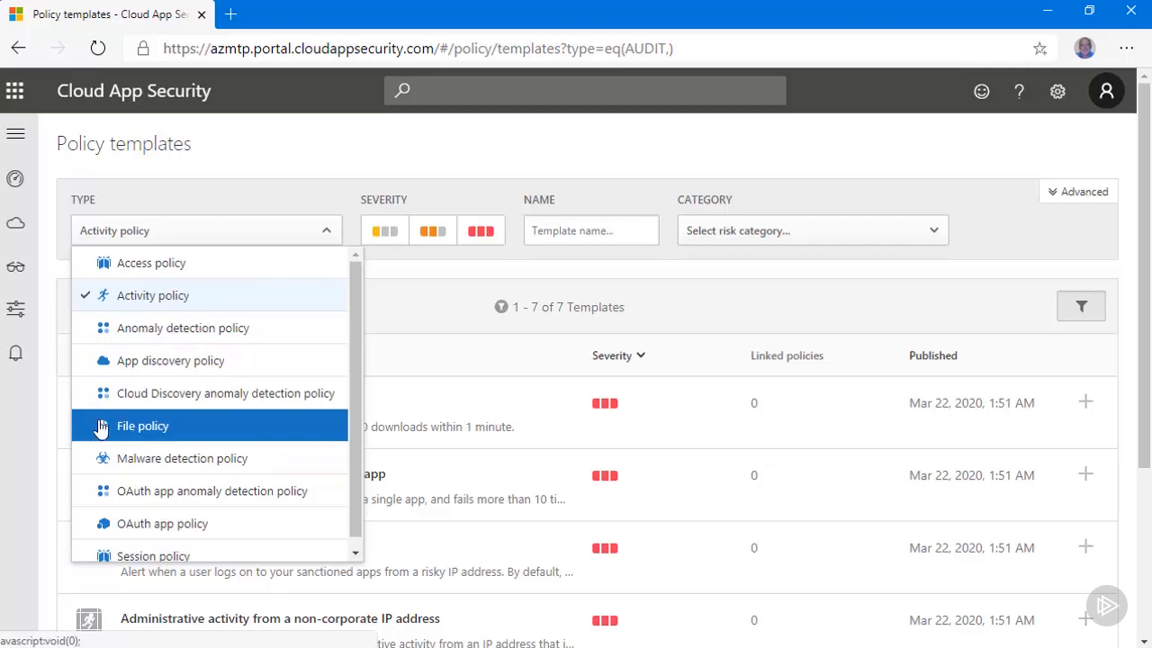
left_click(90, 304)
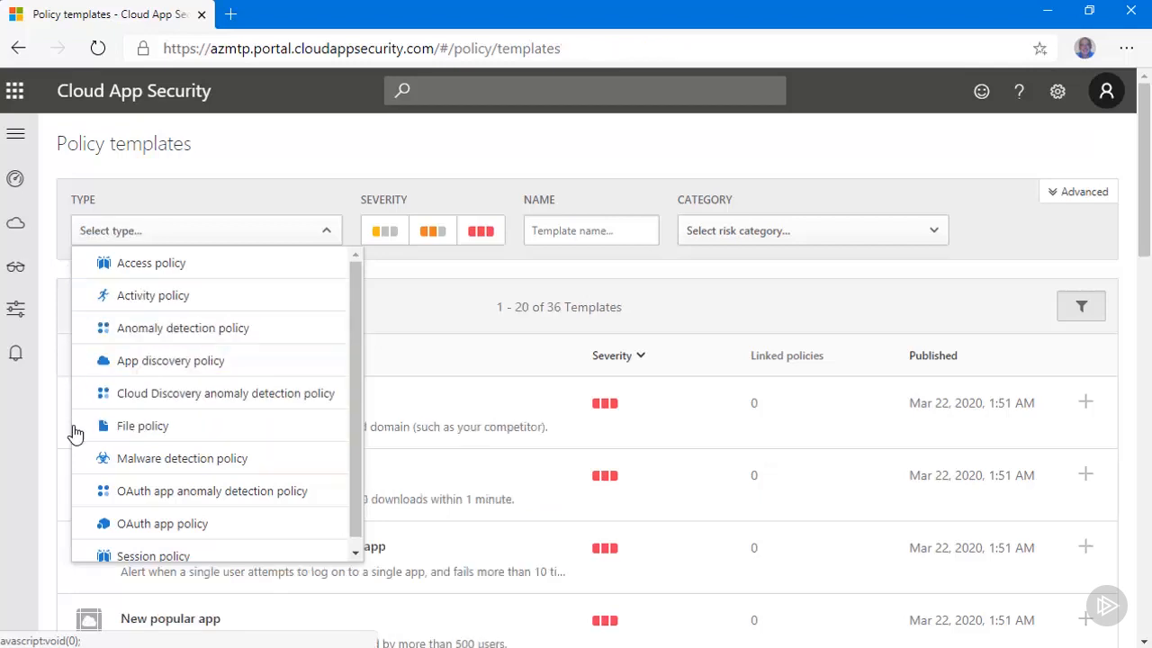
left_click(83, 434)
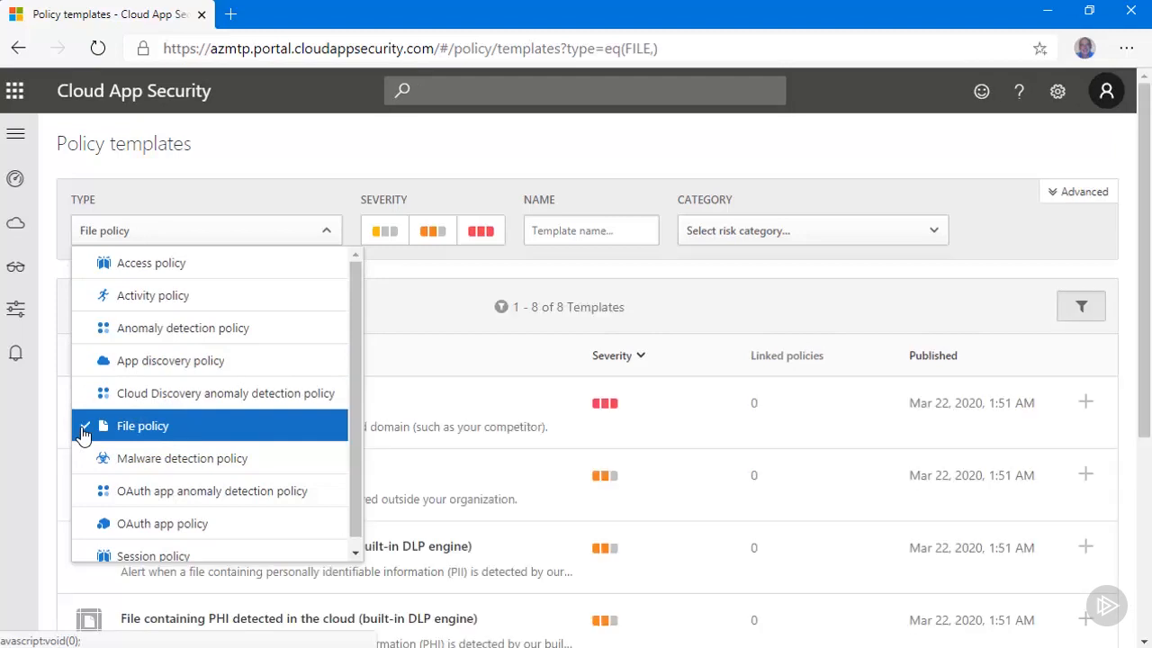
left_click(892, 321)
left_click_drag(1143, 335, 1148, 515)
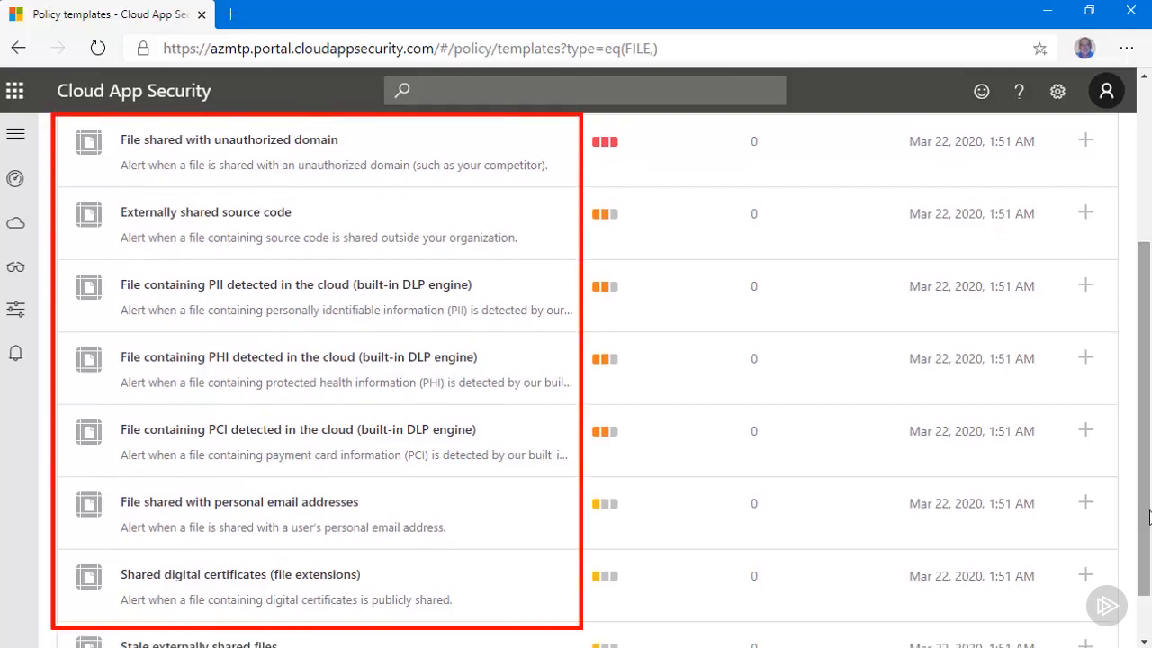
left_click_drag(1148, 515, 1148, 554)
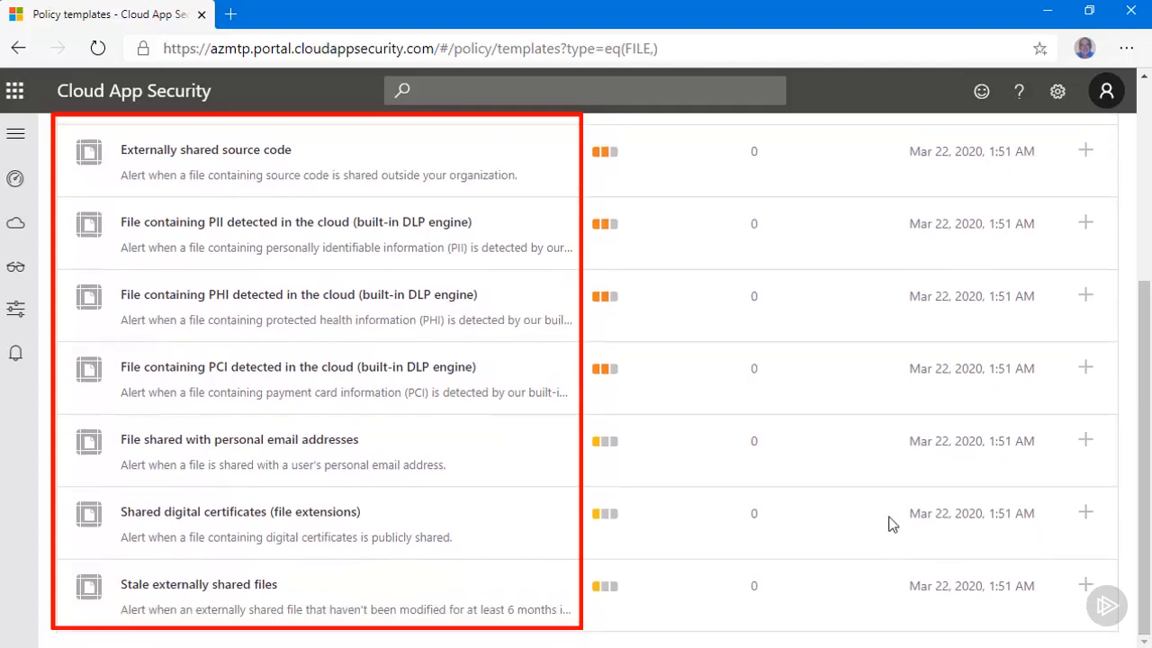
Step: Change the template type filter to Session policy only and review the session policy templates
left_click_drag(1141, 581, 1141, 378)
left_click(324, 232)
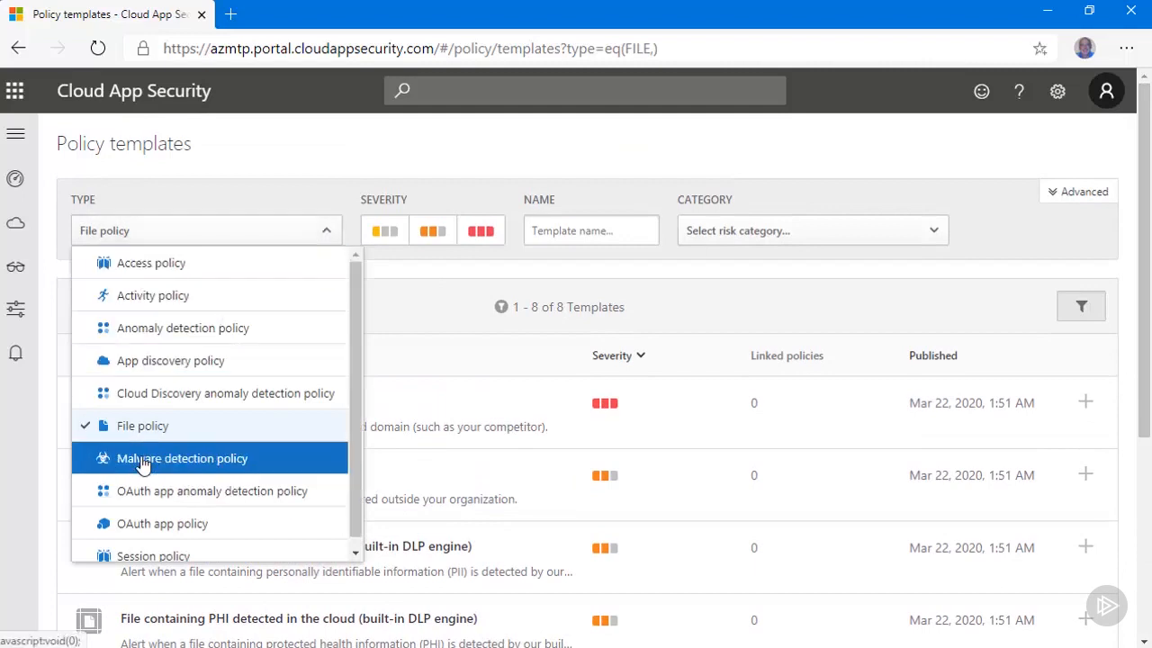
left_click(110, 546)
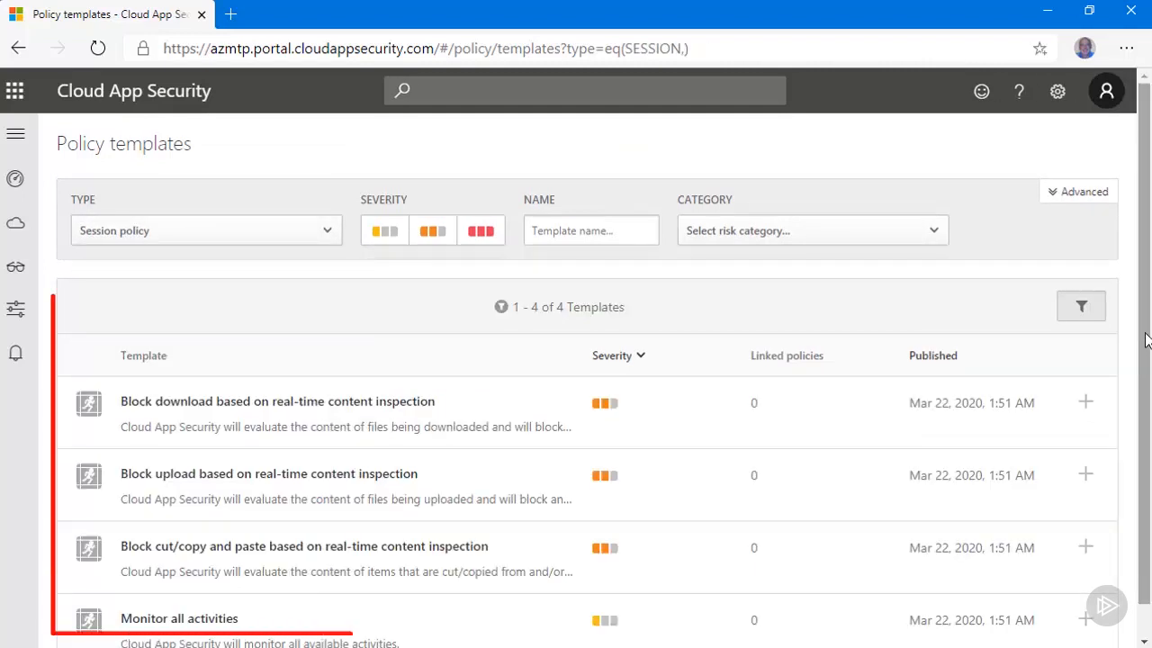
left_click_drag(1148, 353, 1144, 462)
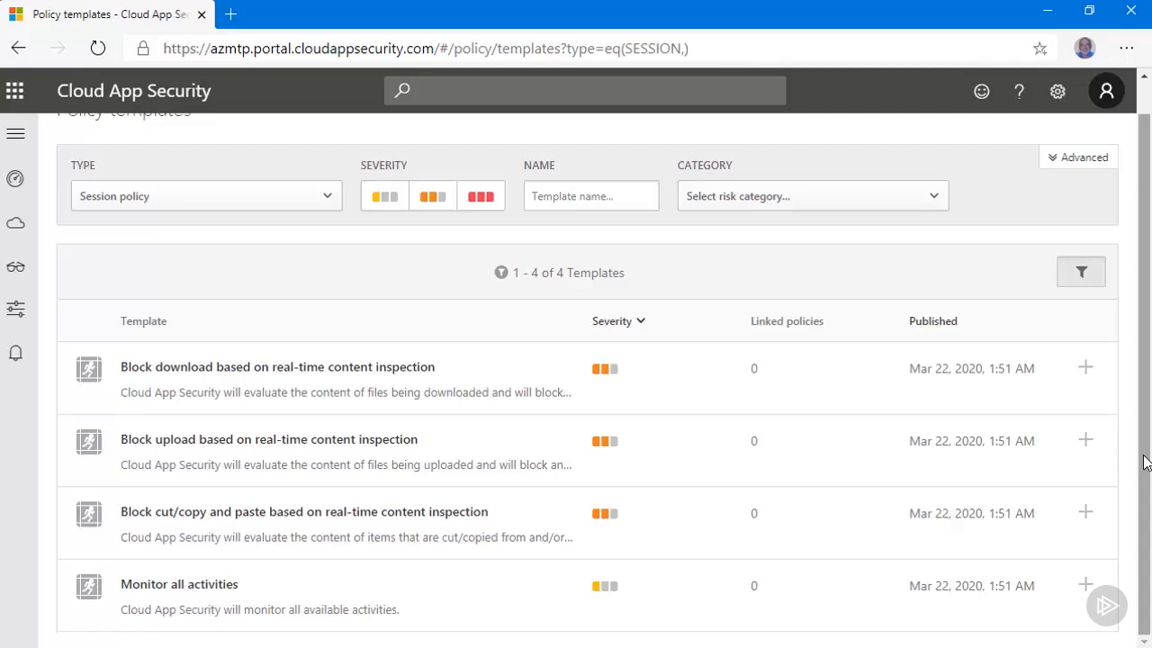
Step: Set the template type filter to Activity policy only, removing Session policy from the selection
left_click(328, 202)
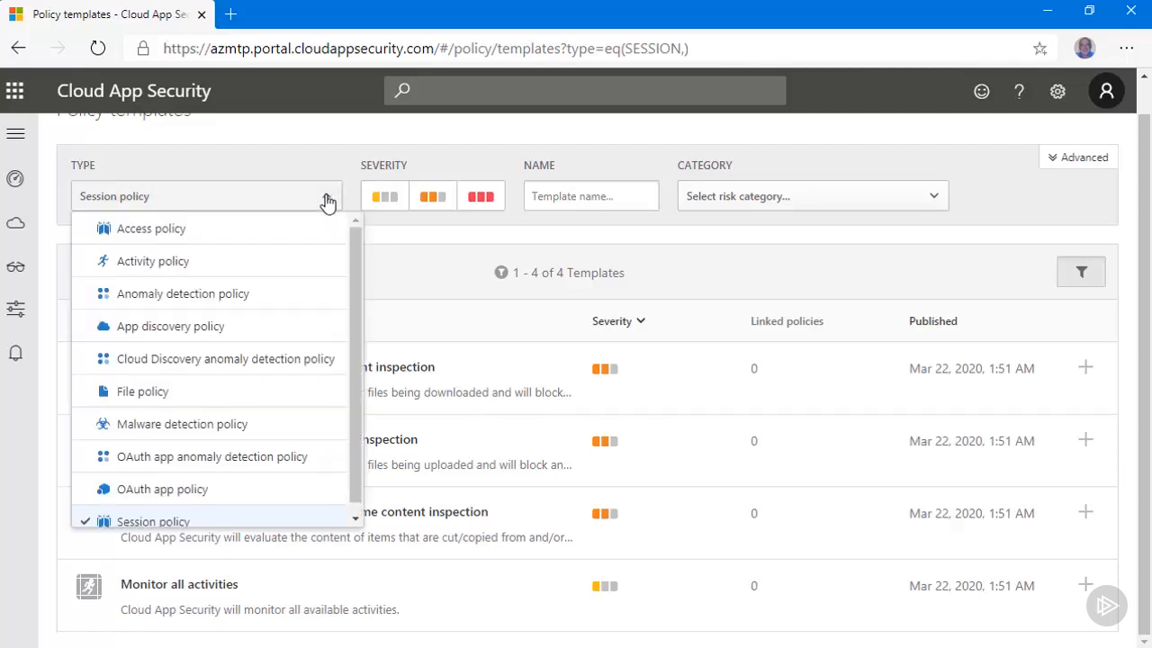
left_click(229, 261)
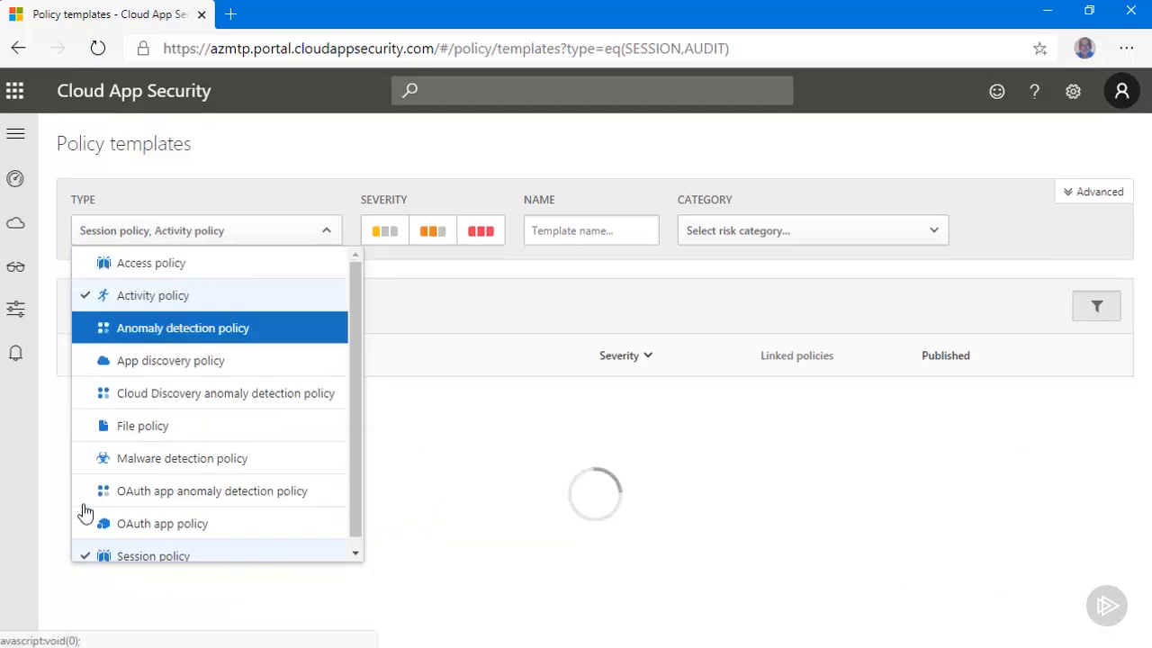
left_click(88, 558)
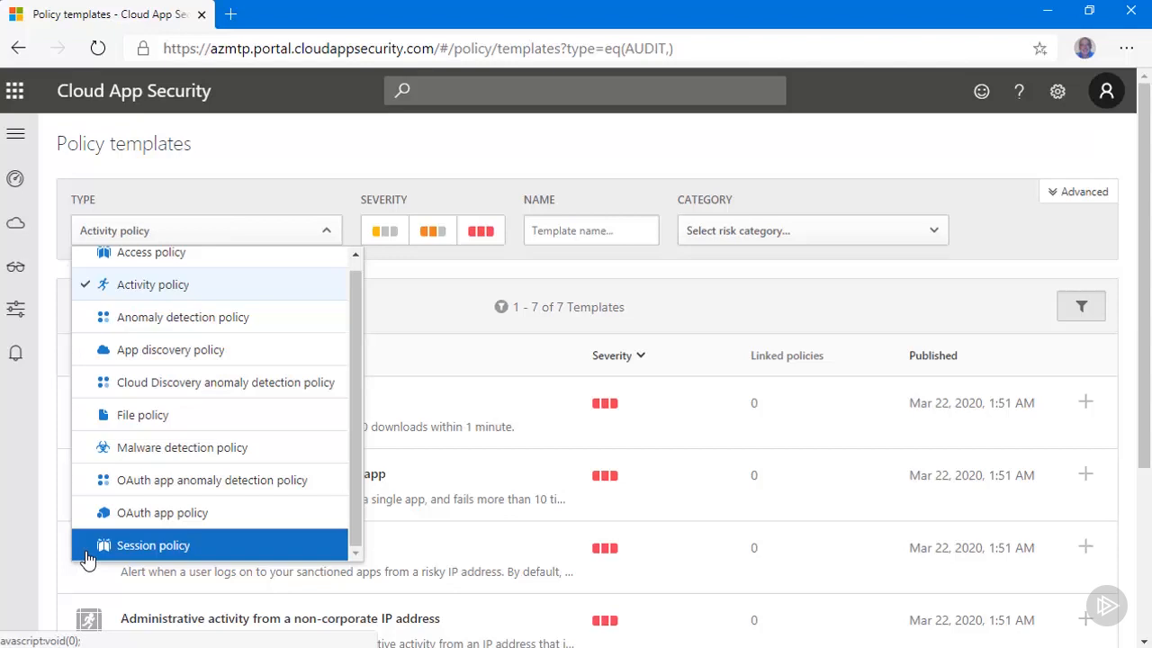
left_click(799, 296)
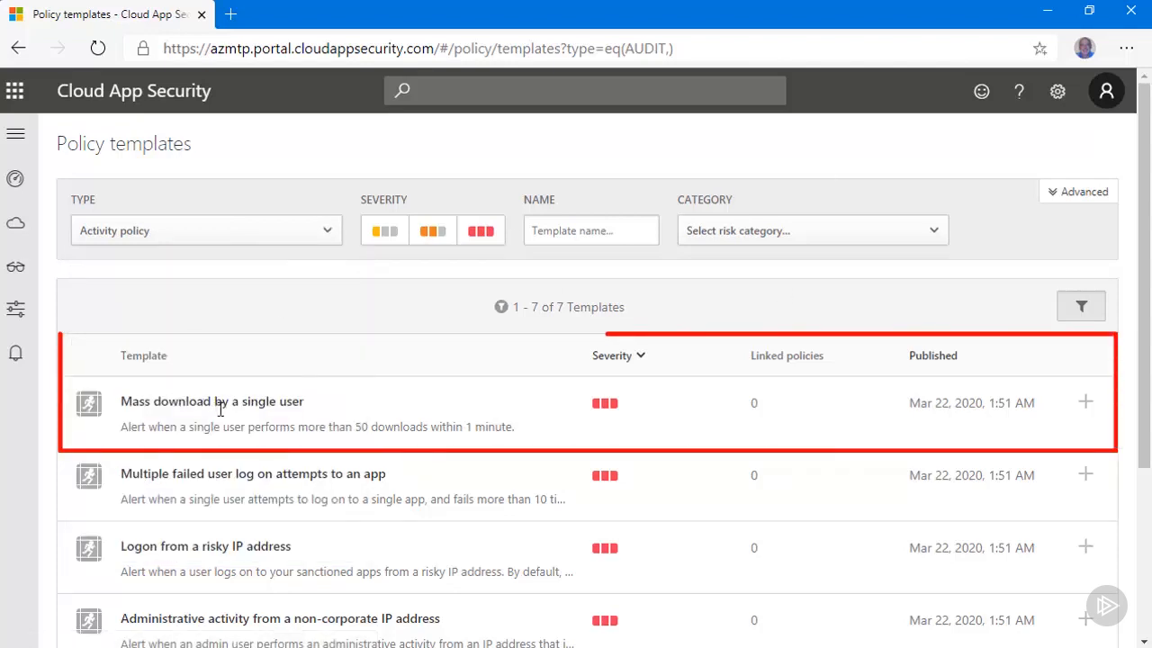
Step: Start a new activity policy from the "Mass download by a single user" template, keeping that template selected
left_click(1087, 406)
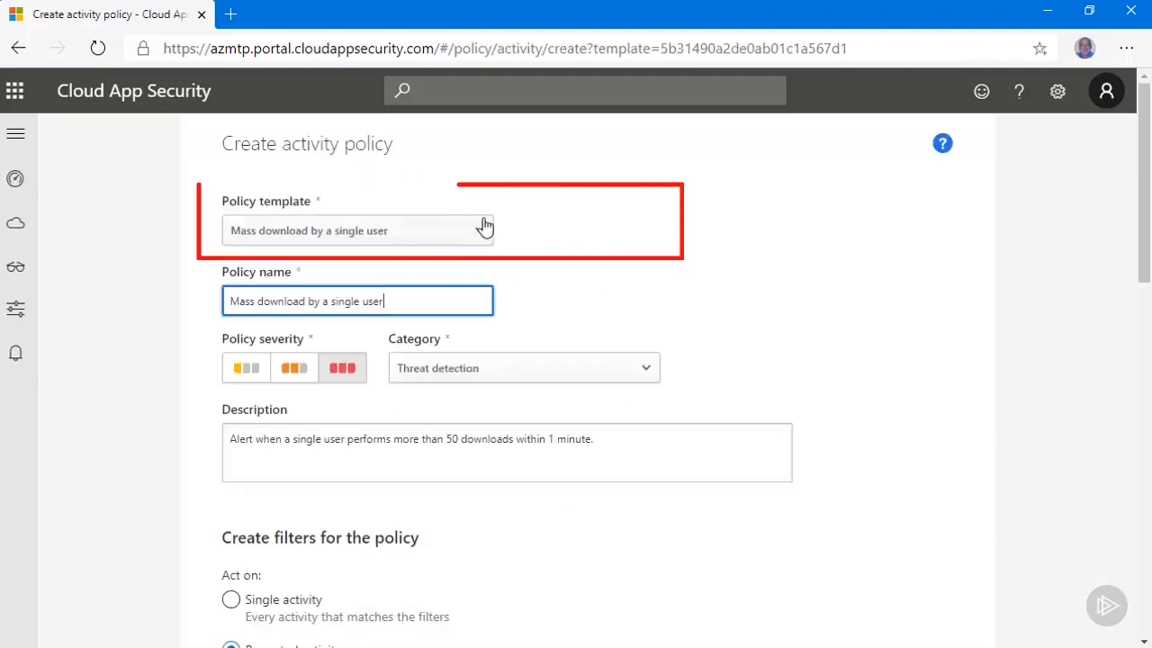
left_click(482, 229)
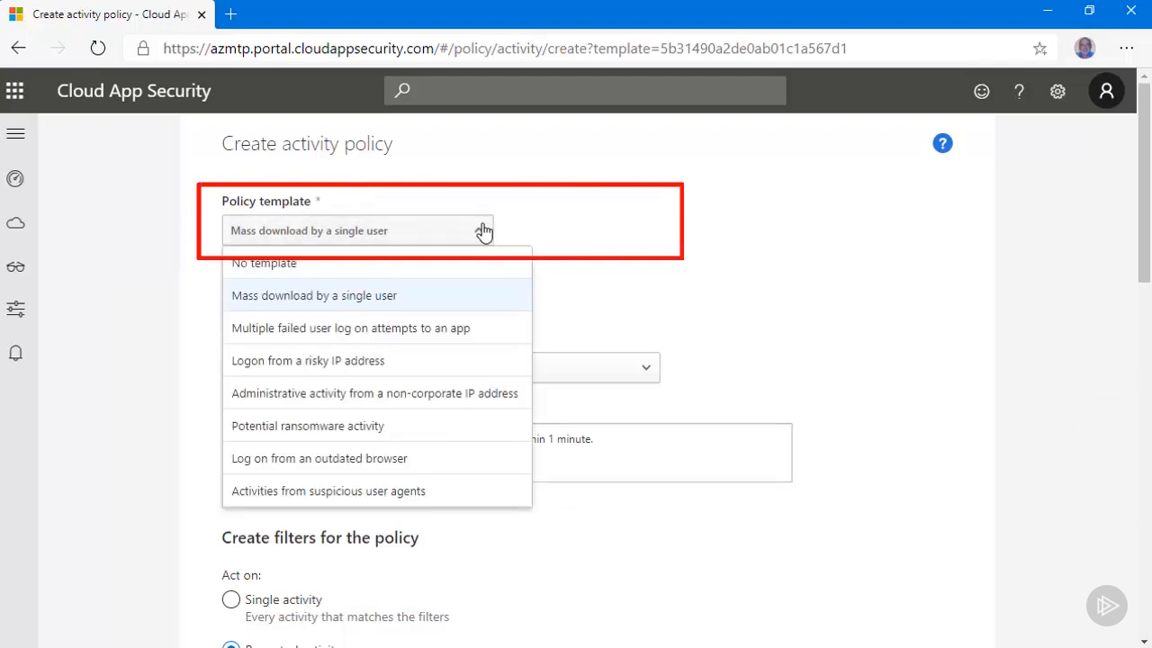
left_click(583, 227)
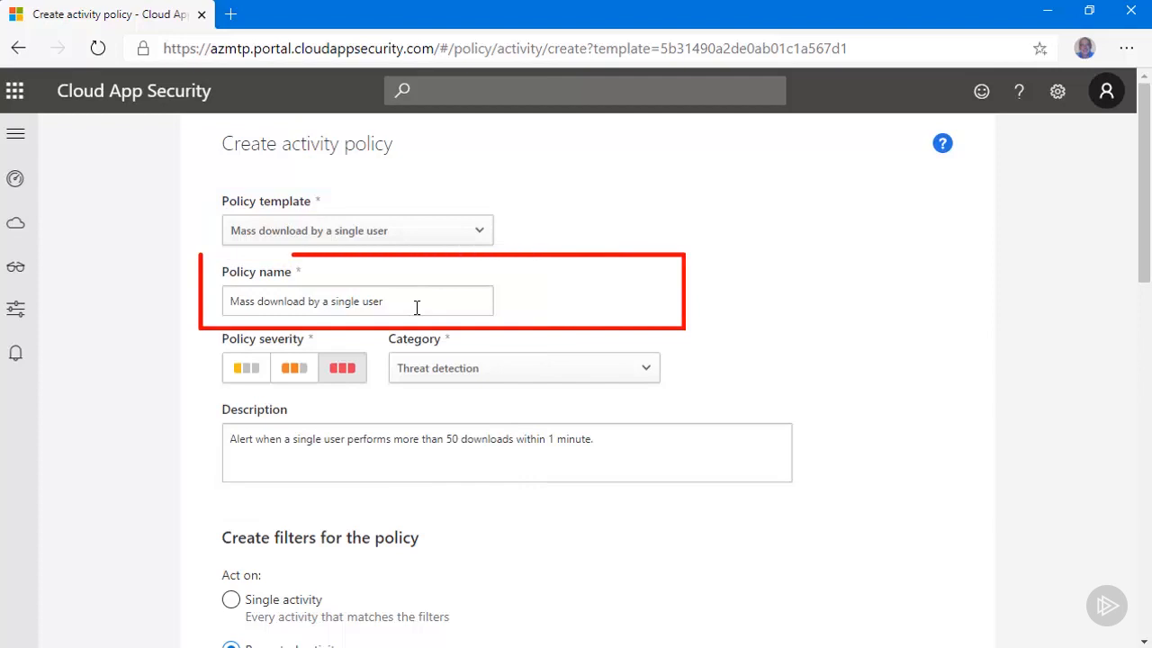
Step: Name the policy "Mass download by a single user-MTP", keeping the Threat detection category
left_click(418, 307)
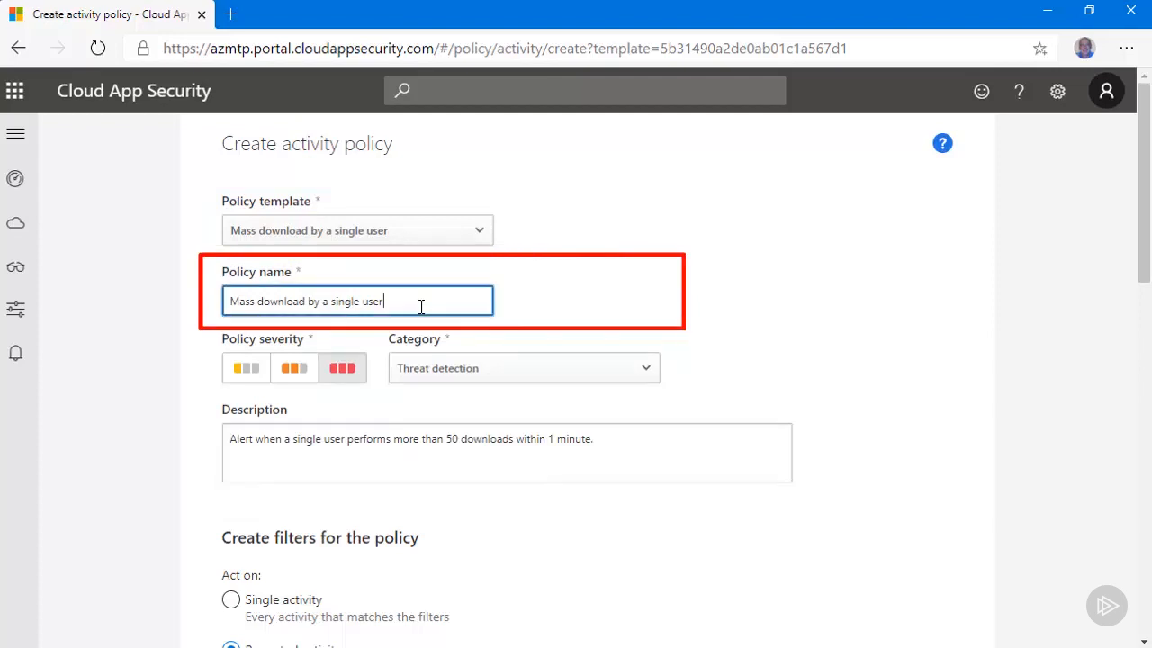
type("-MTP")
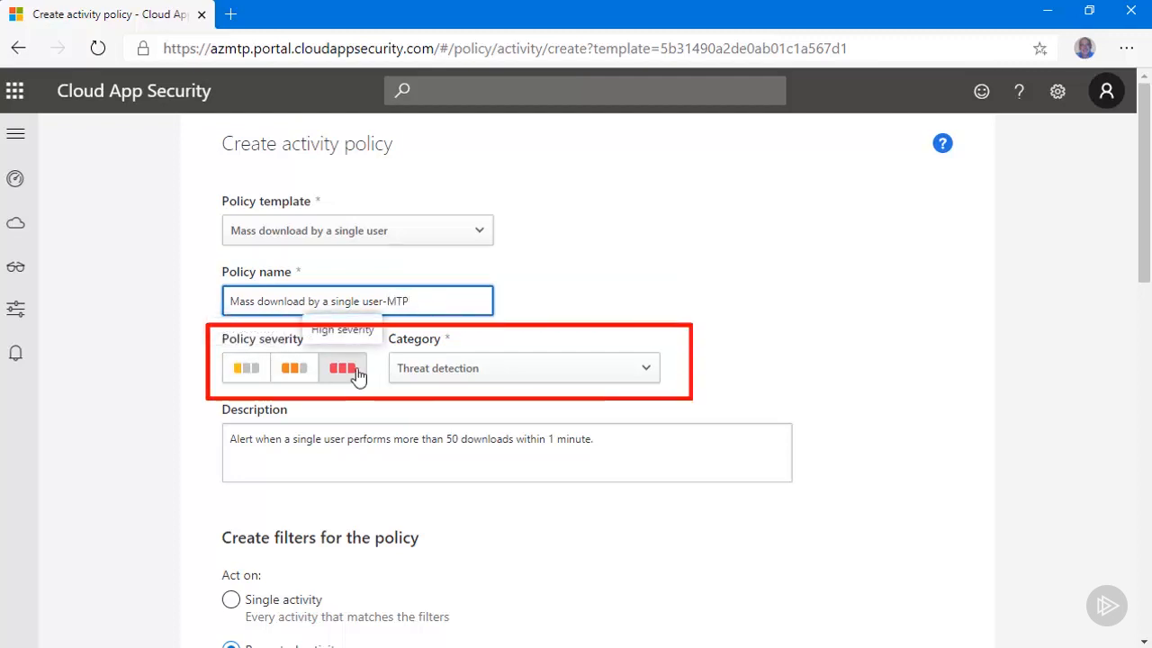
left_click(646, 378)
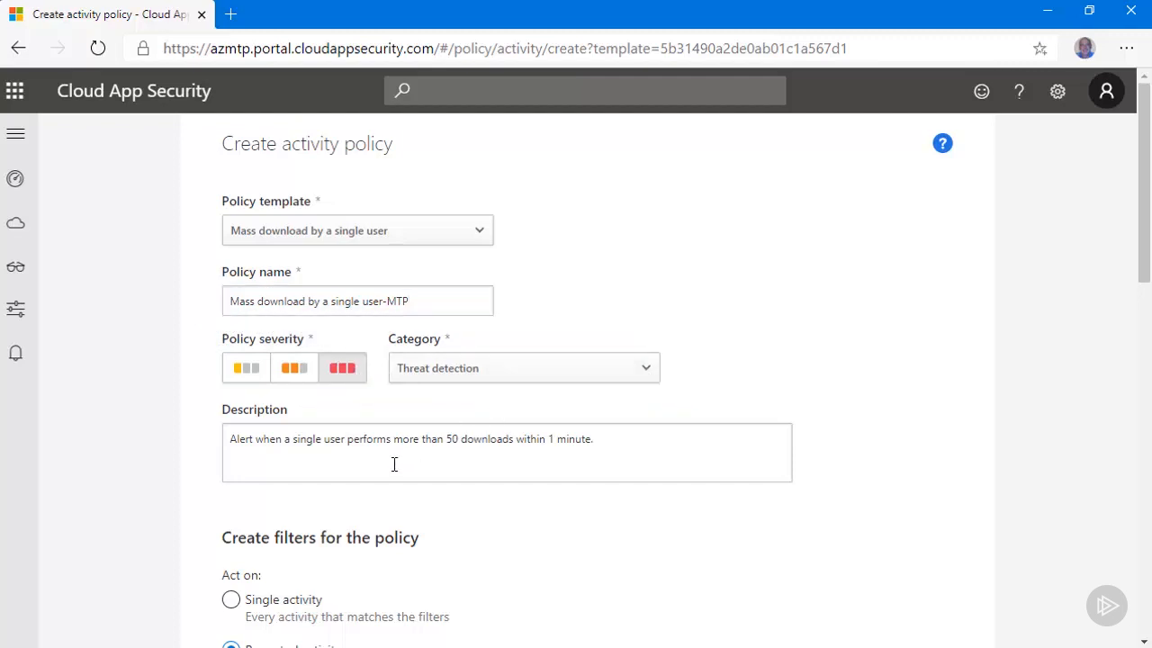
Step: Examine the policy's repeated-activity settings and the field, operator and activity options of its Activity type filter
left_click_drag(1146, 286, 1147, 407)
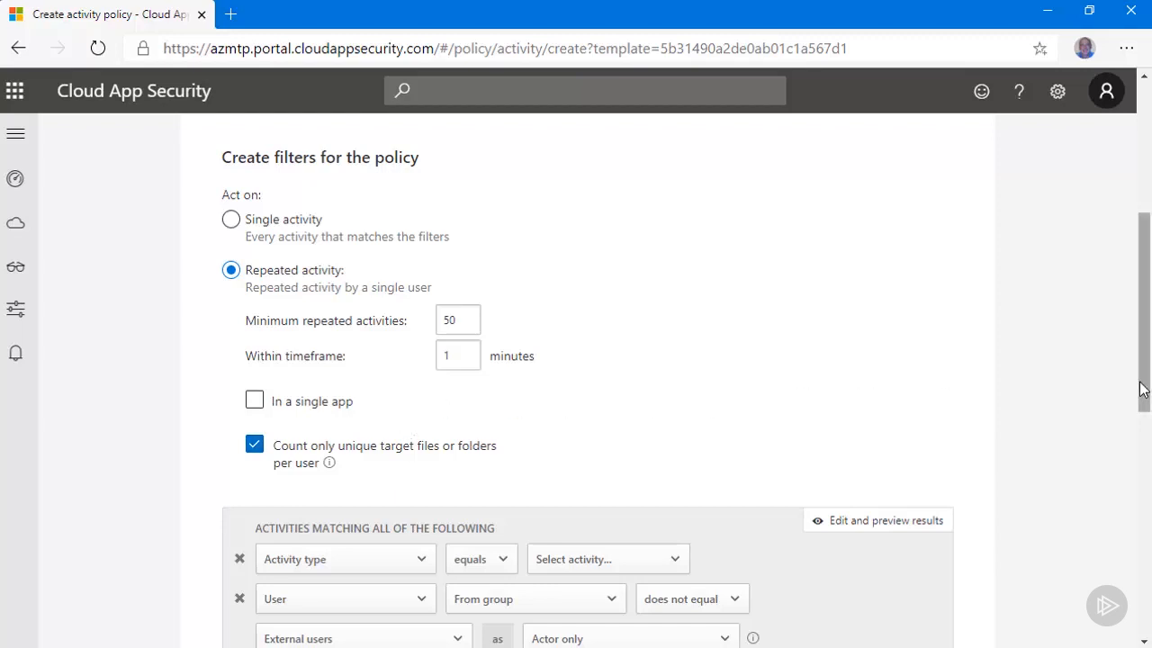
left_click_drag(1141, 387, 1145, 507)
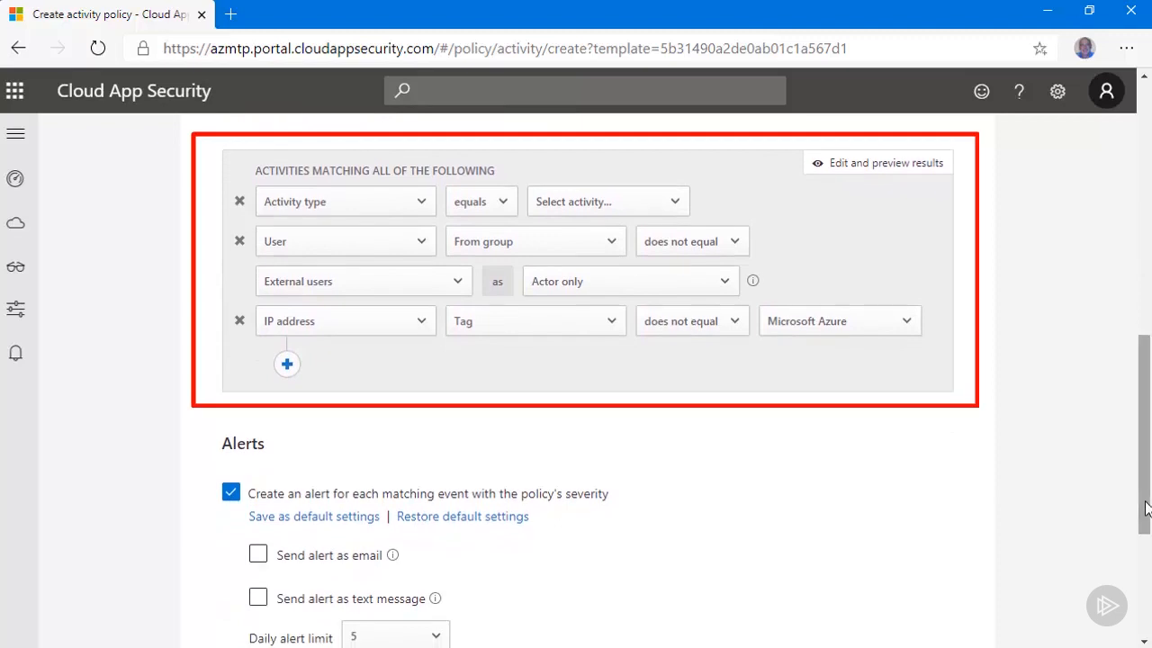
left_click(422, 209)
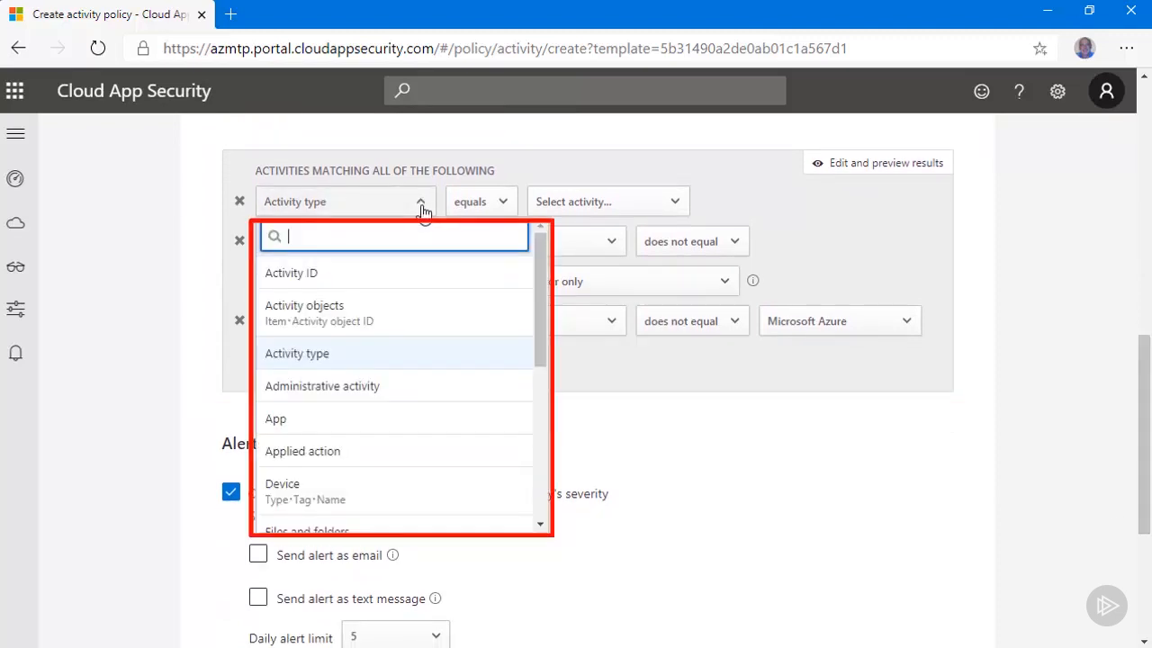
mouse_move(539, 286)
left_mouse_down()
mouse_move(544, 469)
mouse_move(546, 293)
left_mouse_up()
left_click(423, 190)
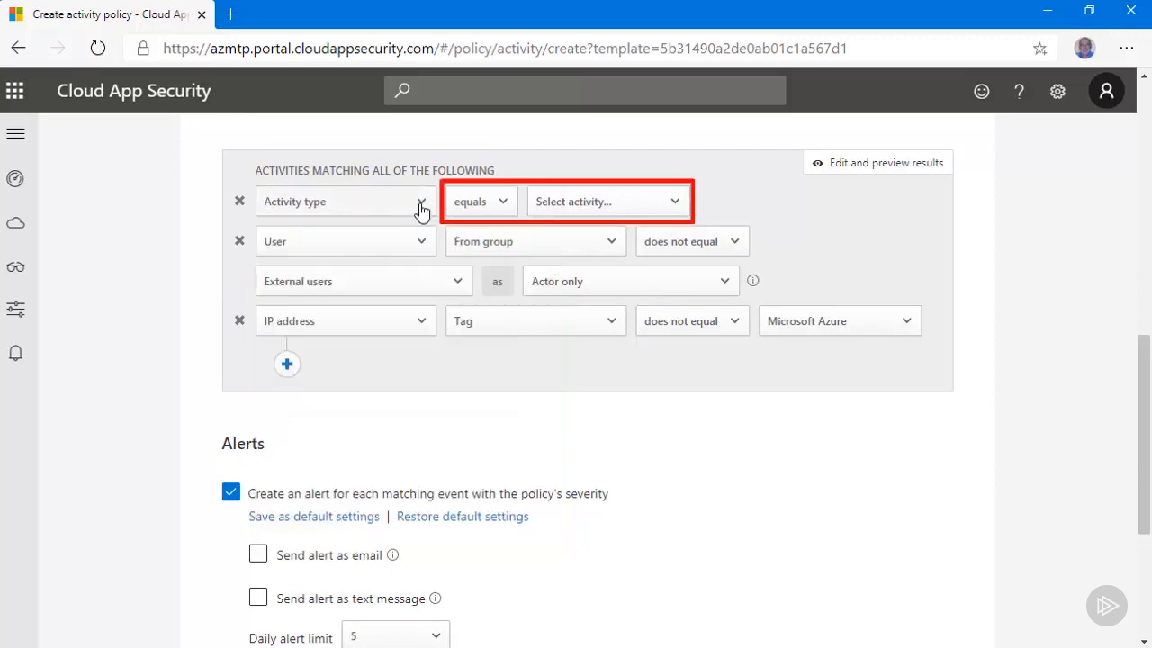
left_click(503, 205)
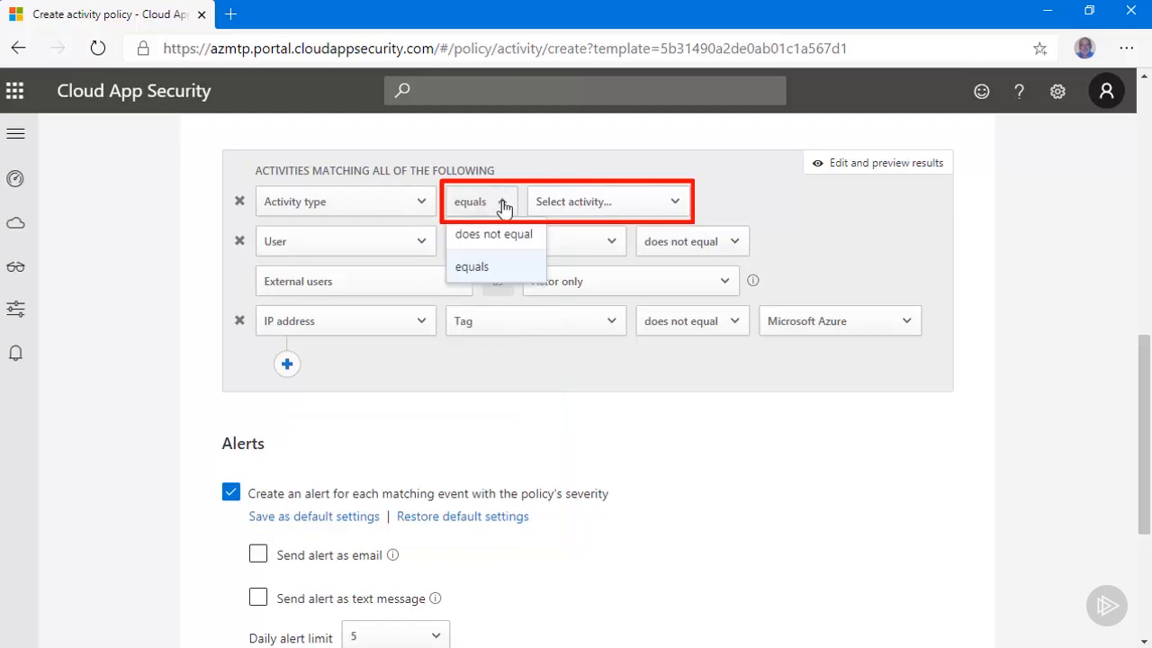
left_click(516, 207)
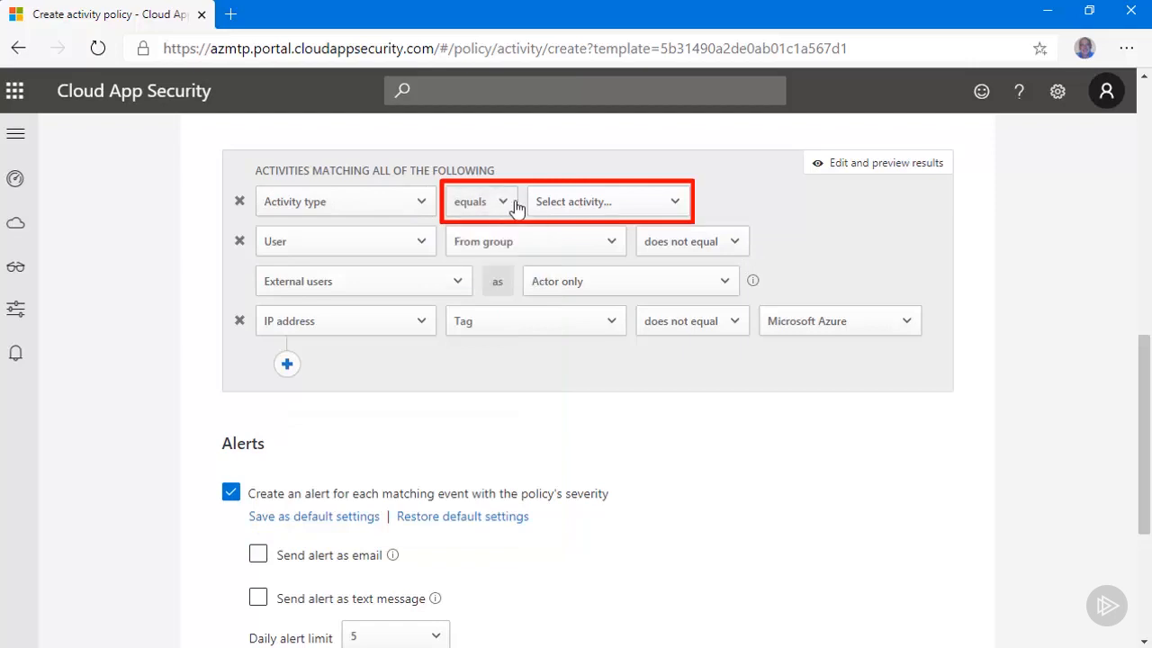
left_click(672, 205)
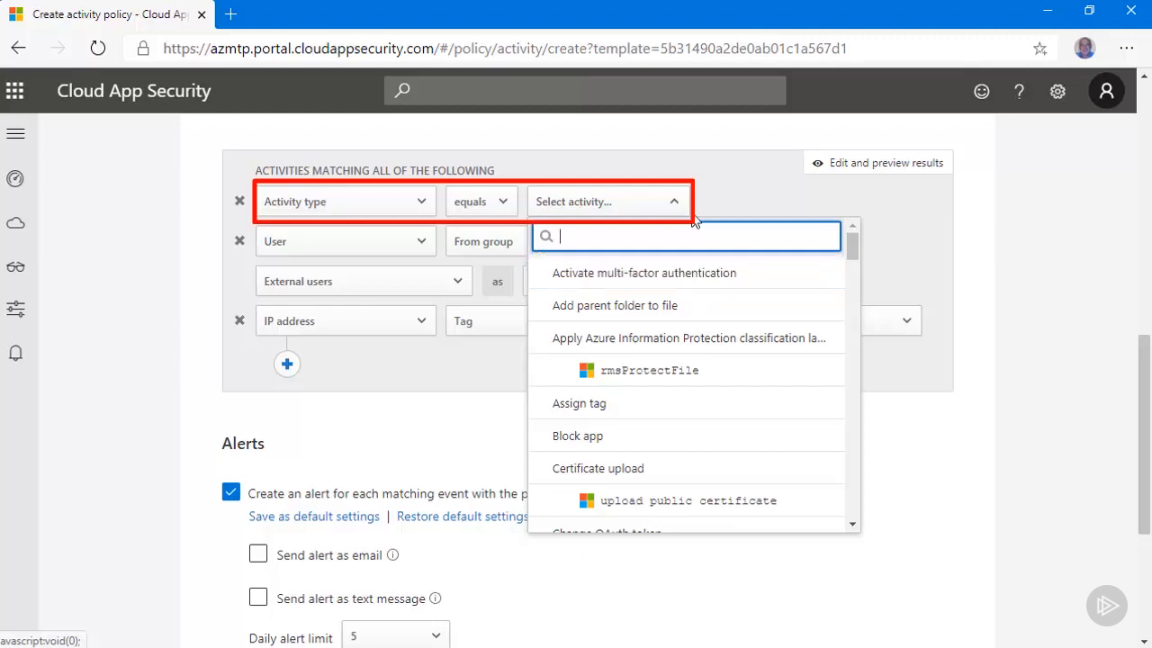
left_click(427, 400)
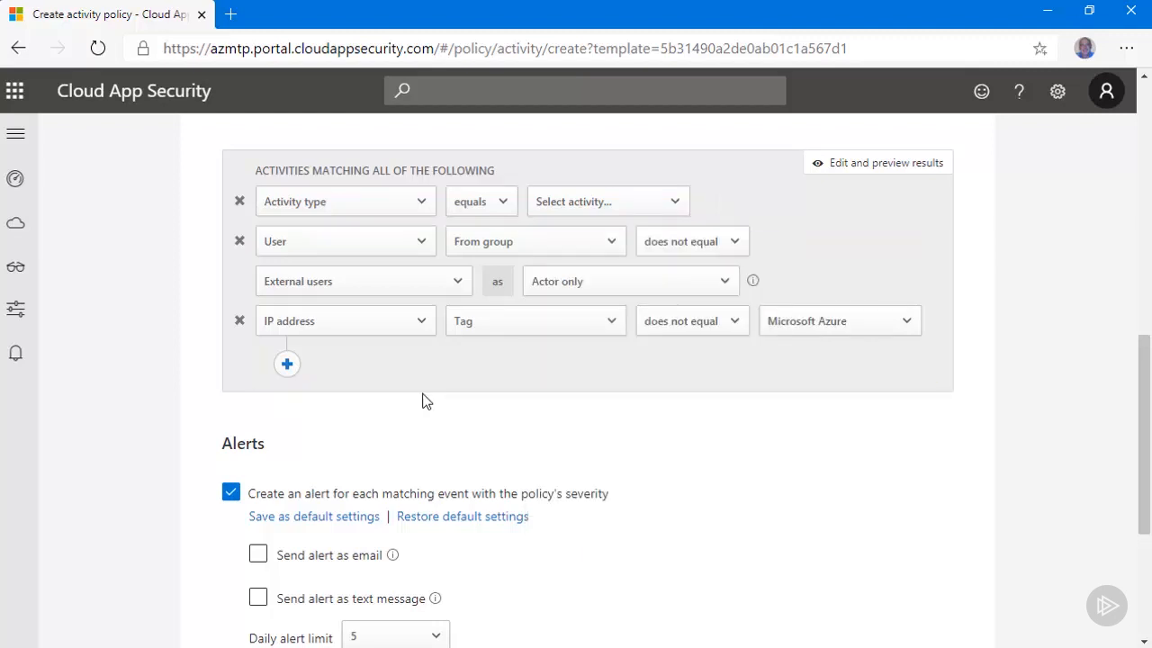
Step: Remove the IP address filter from the policy's matching conditions and create the policy
left_click(239, 322)
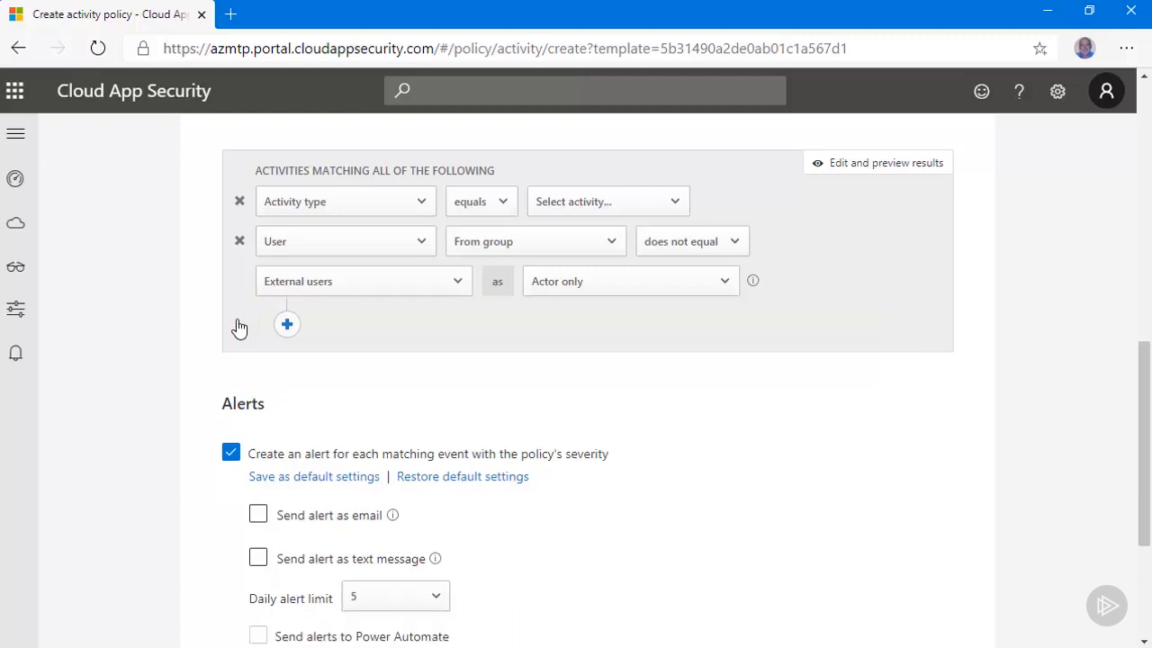
left_click_drag(1142, 419, 1145, 510)
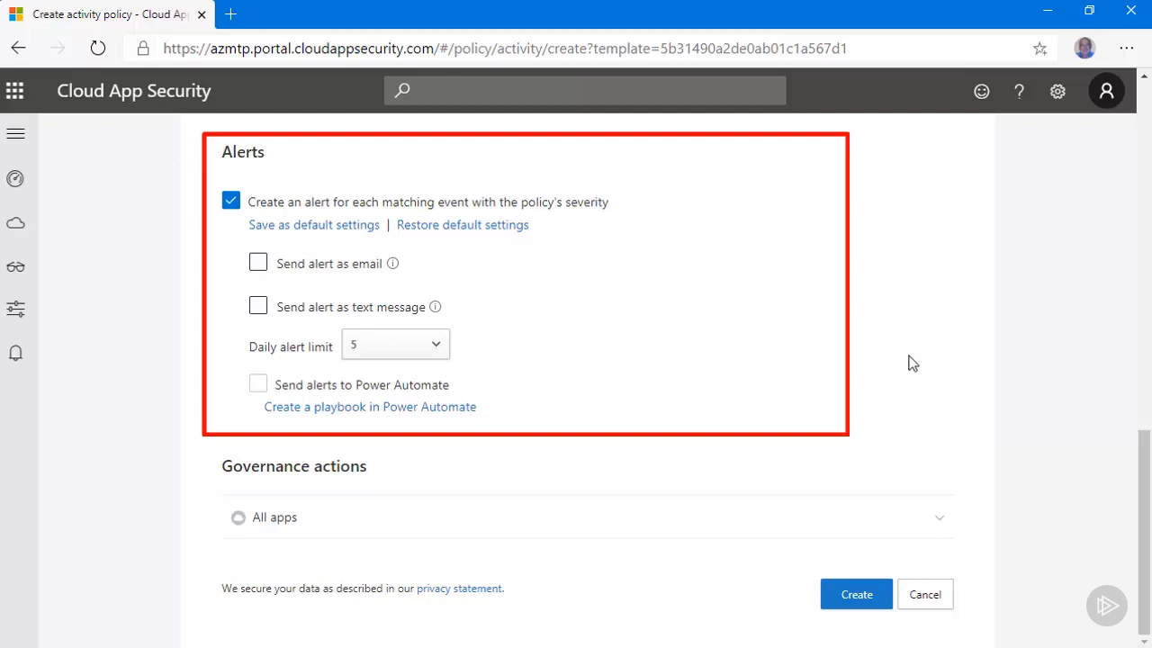
left_click(855, 595)
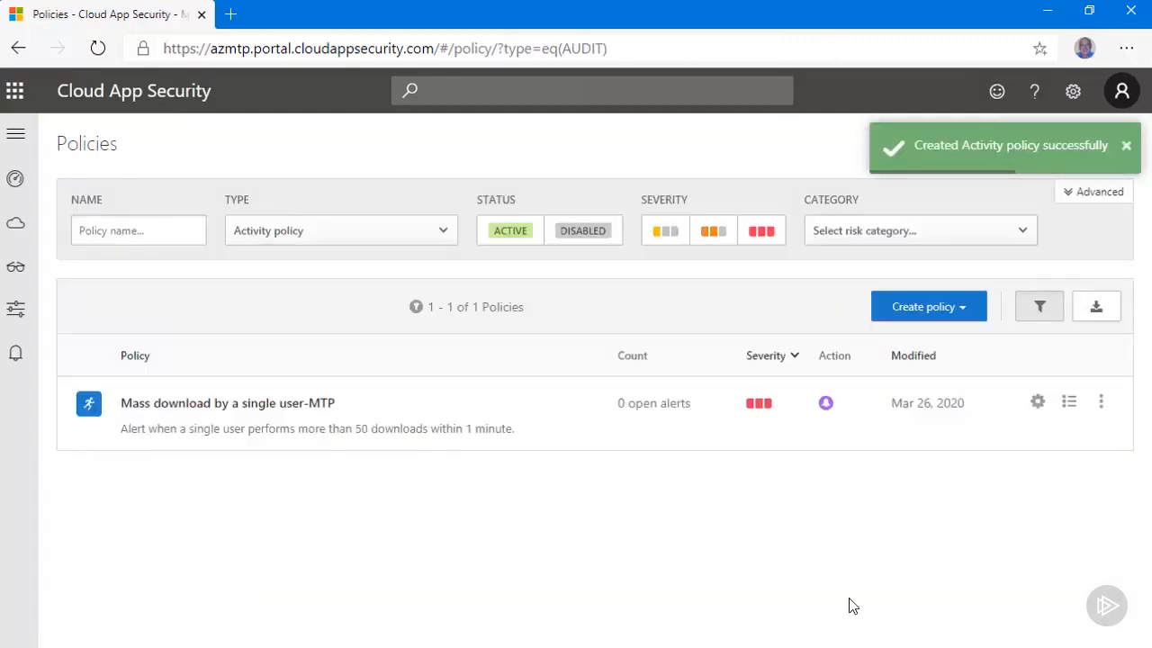